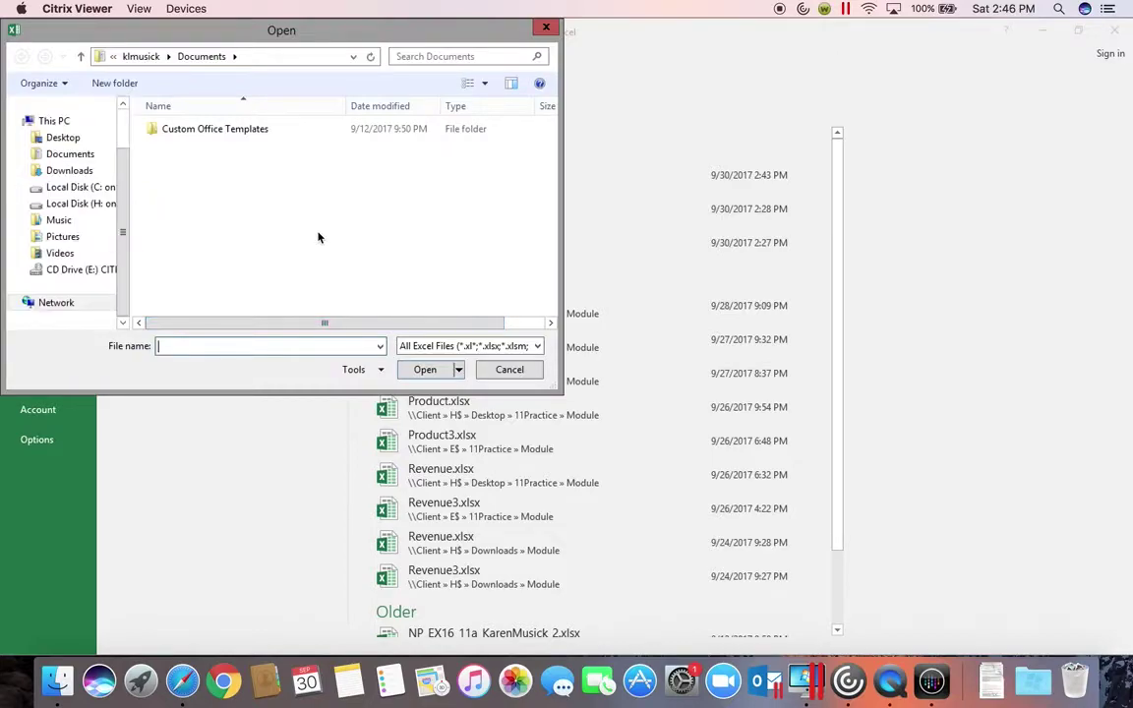
Step: Open the Revenue workbook from the Module11 folder in Desktop on Local Disk (H:)
{"action": "left_click", "coordinate": [85, 204]}
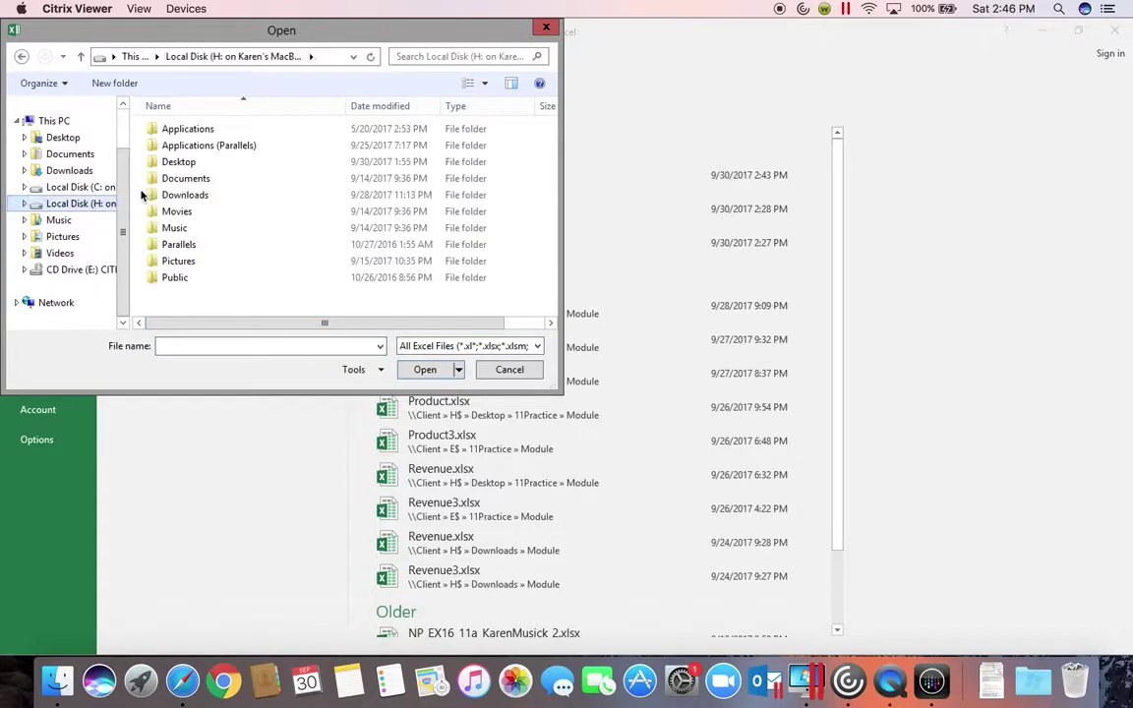
{"action": "double_click", "coordinate": [197, 163]}
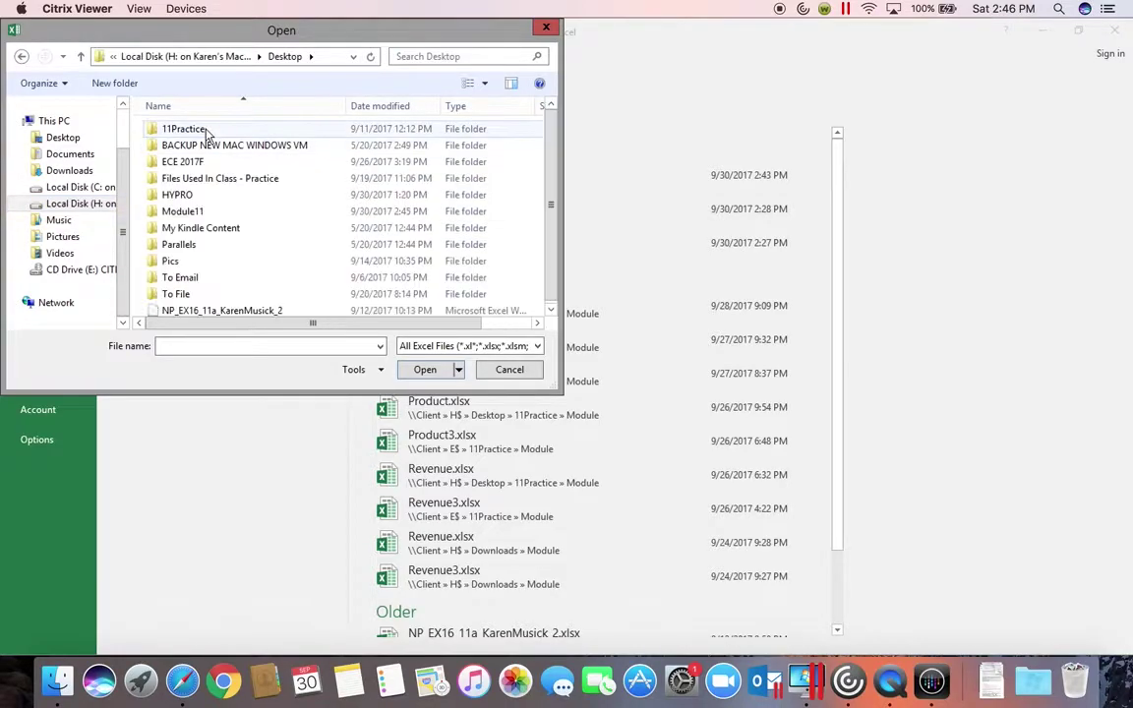
{"action": "left_click", "coordinate": [194, 213]}
{"action": "double_click", "coordinate": [194, 212]}
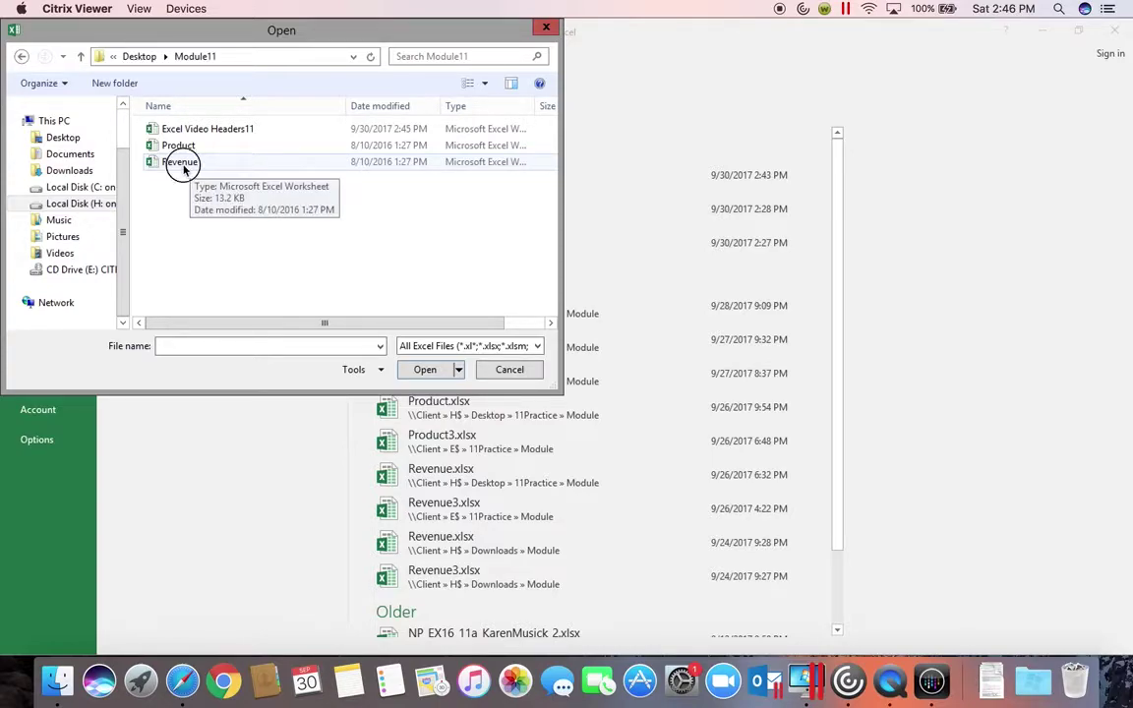
{"action": "left_click", "coordinate": [183, 163]}
{"action": "left_click", "coordinate": [425, 374]}
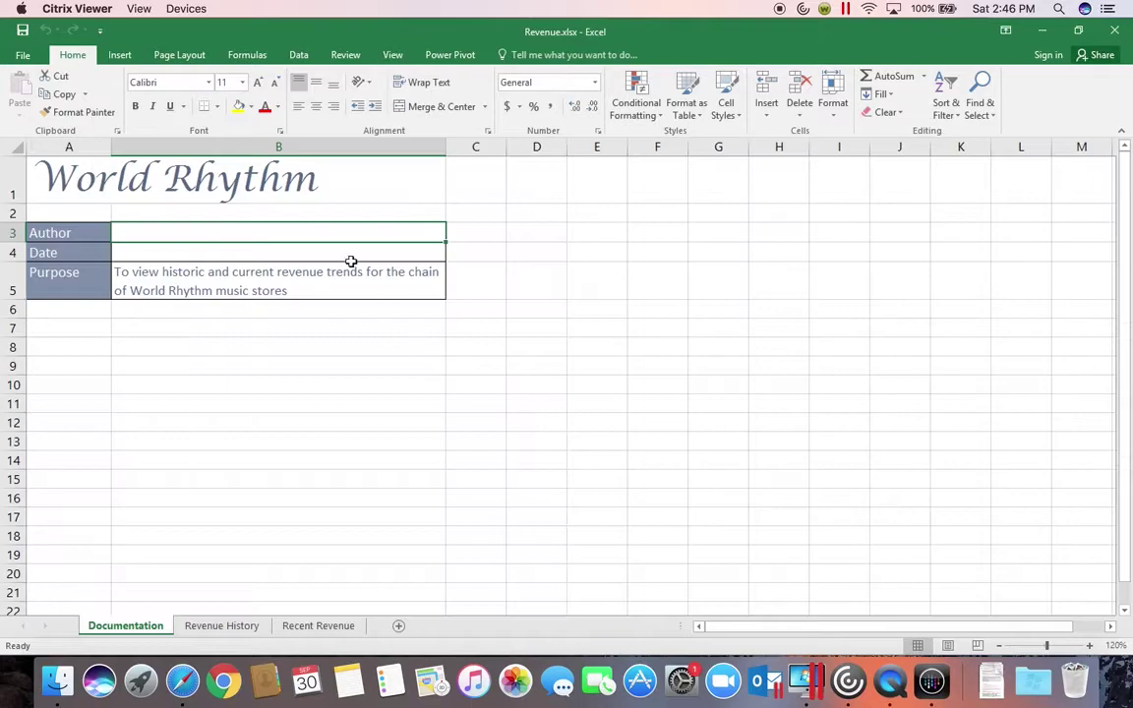
Step: Save a copy of the workbook as RevenueReport in the Module11 folder
{"action": "left_click", "coordinate": [23, 56]}
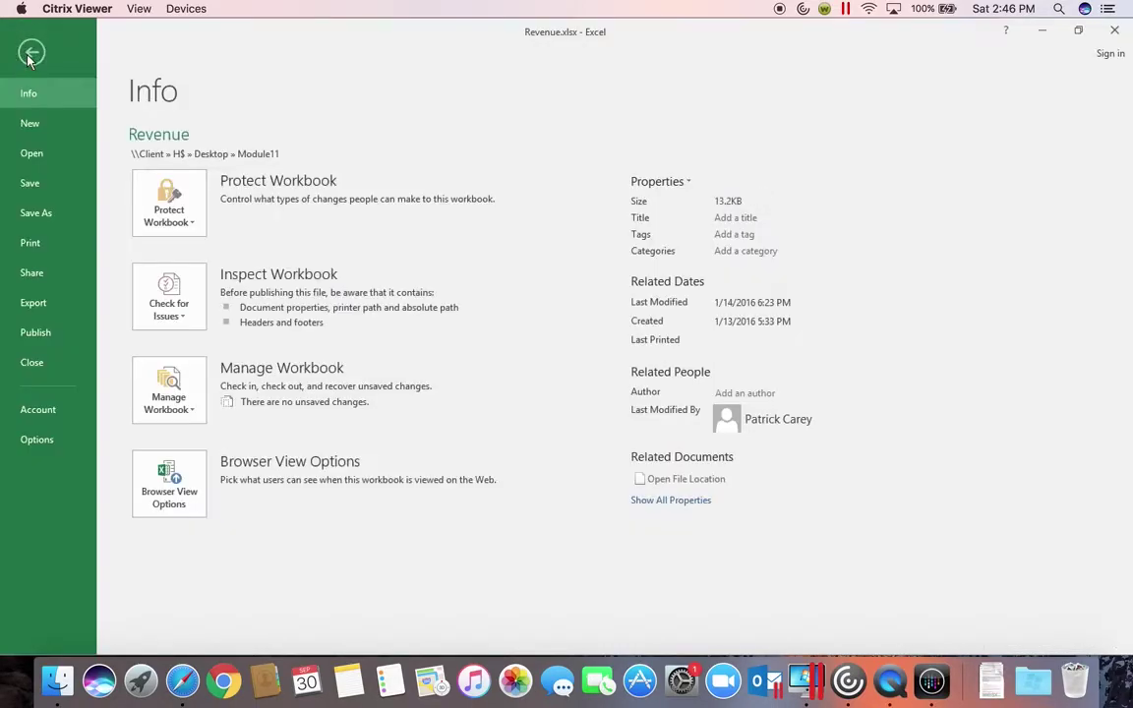
{"action": "left_click", "coordinate": [81, 212]}
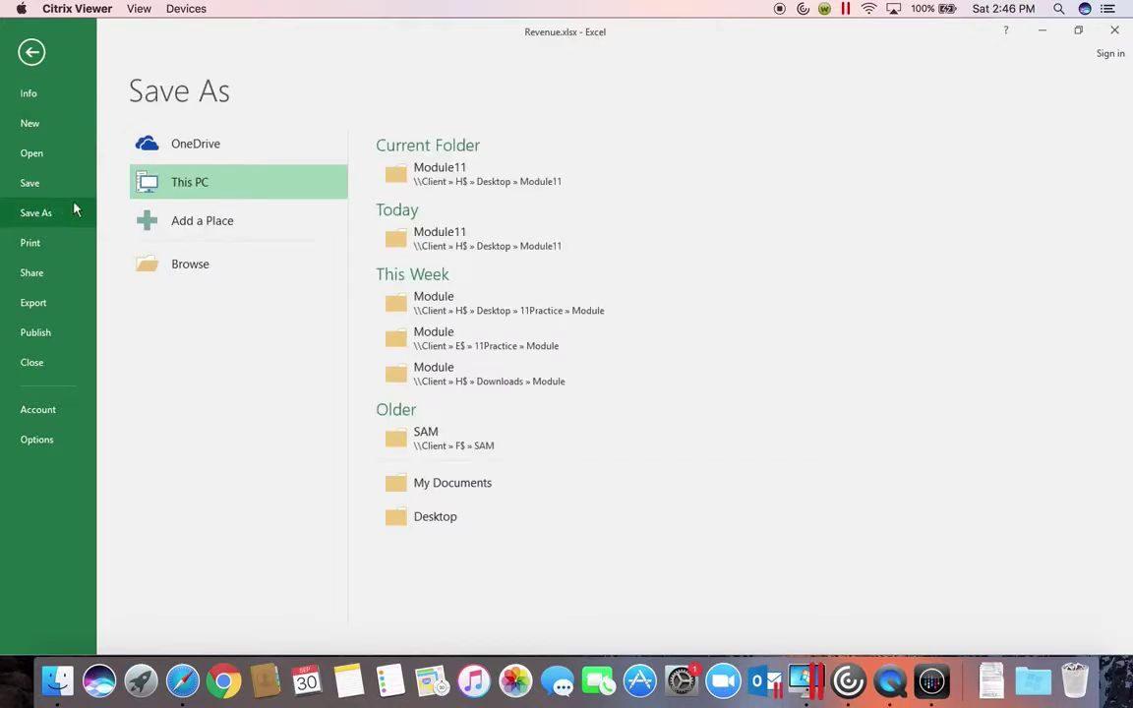
{"action": "left_click", "coordinate": [208, 267]}
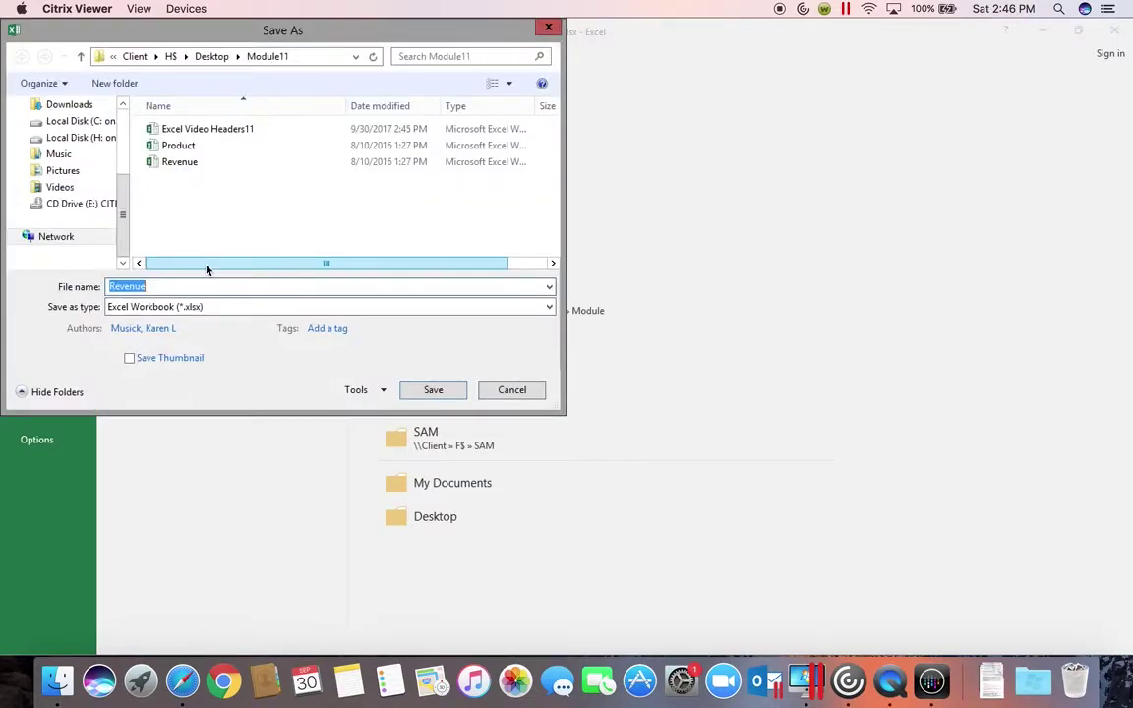
{"action": "left_click", "coordinate": [152, 286]}
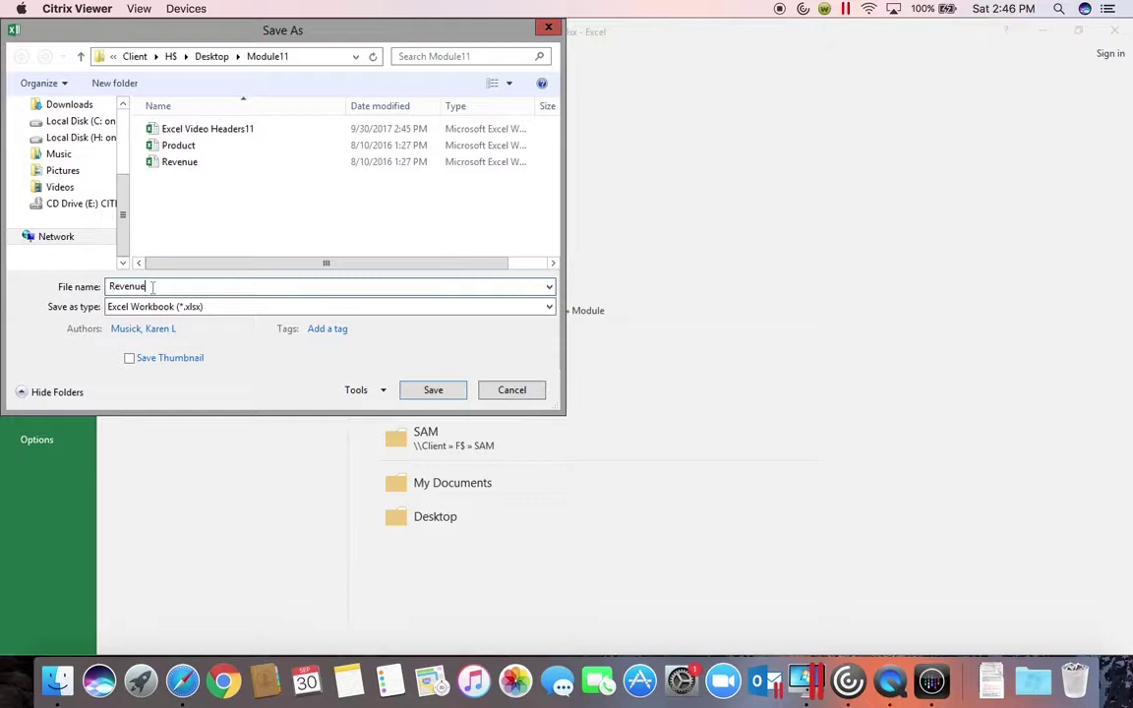
{"action": "type", "text": "Report"}
{"action": "left_click", "coordinate": [430, 390]}
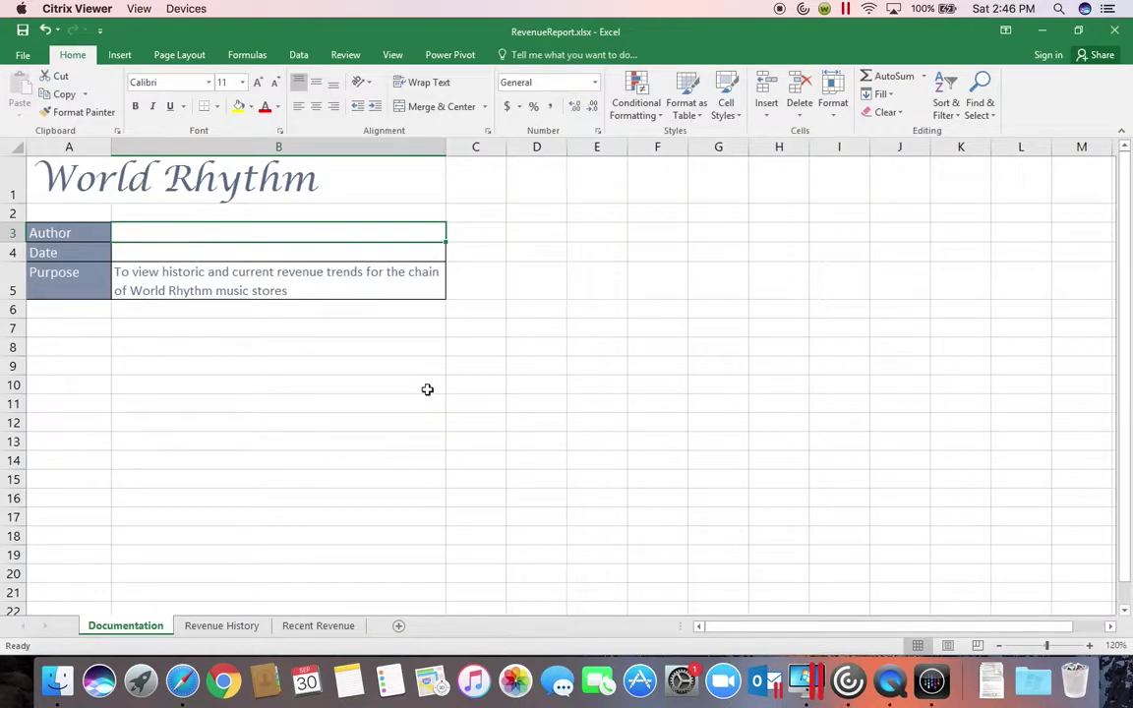
Step: On the Revenue History sheet, create a new query from the Revenue History CSV file in the Module11 folder
{"action": "left_click", "coordinate": [225, 628]}
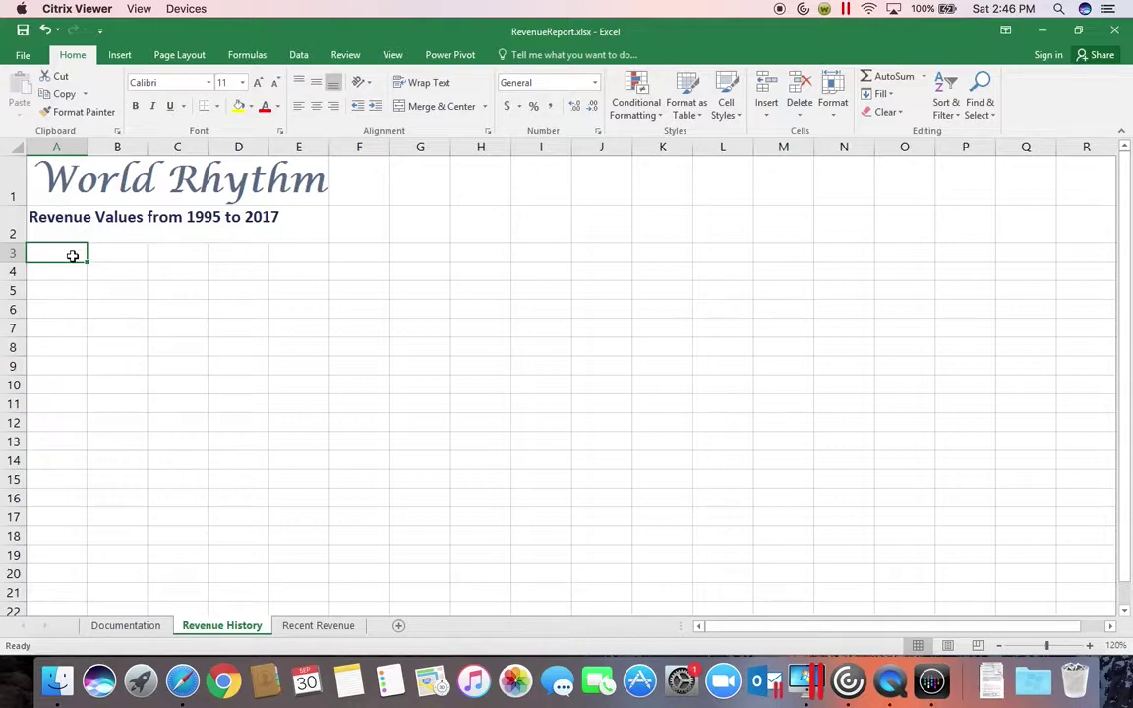
{"action": "left_click", "coordinate": [299, 55]}
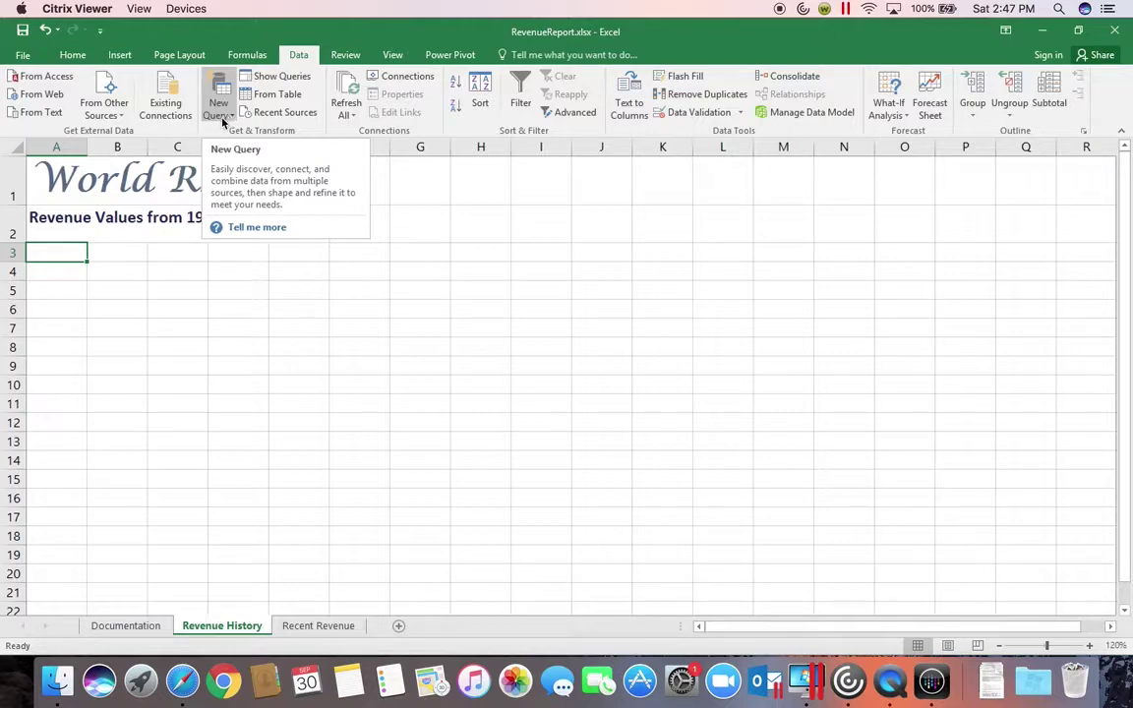
{"action": "left_click", "coordinate": [223, 117]}
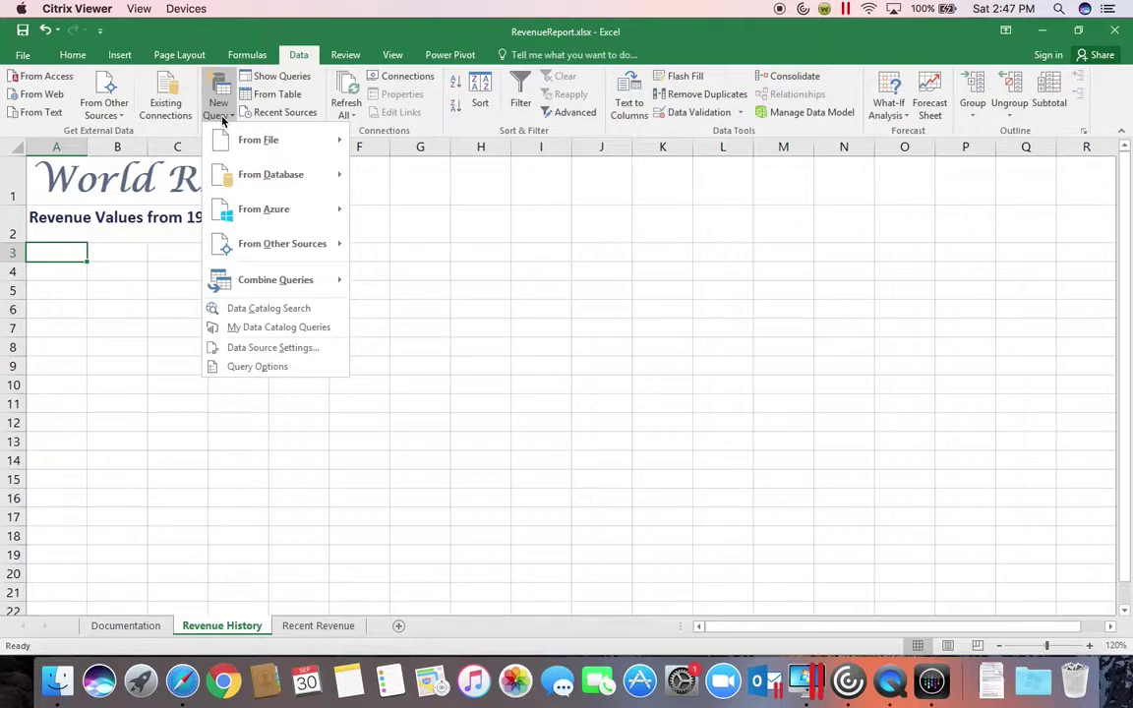
{"action": "mouse_move", "coordinate": [254, 140]}
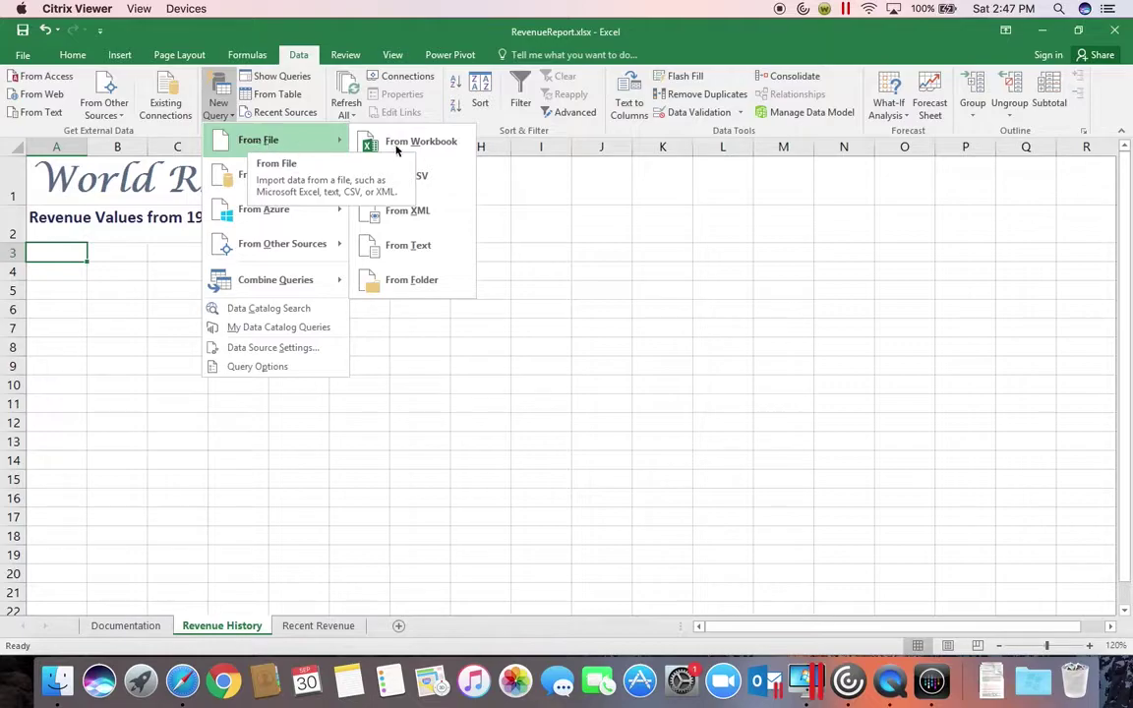
{"action": "left_click", "coordinate": [433, 173]}
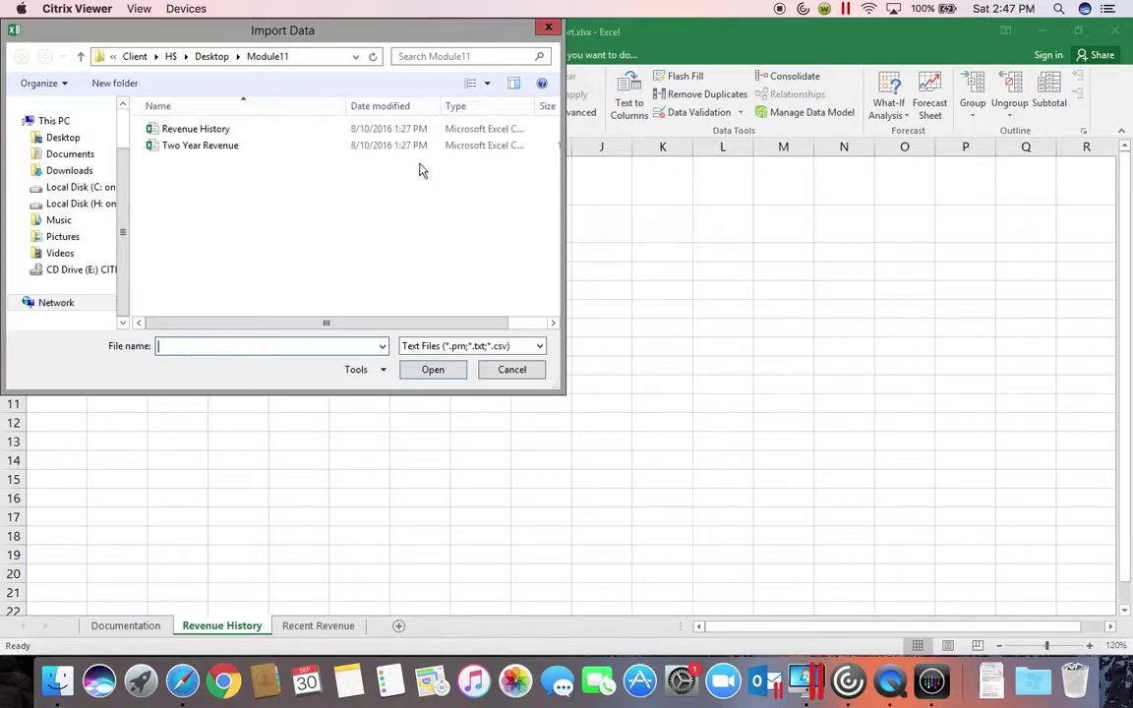
{"action": "left_click", "coordinate": [194, 129]}
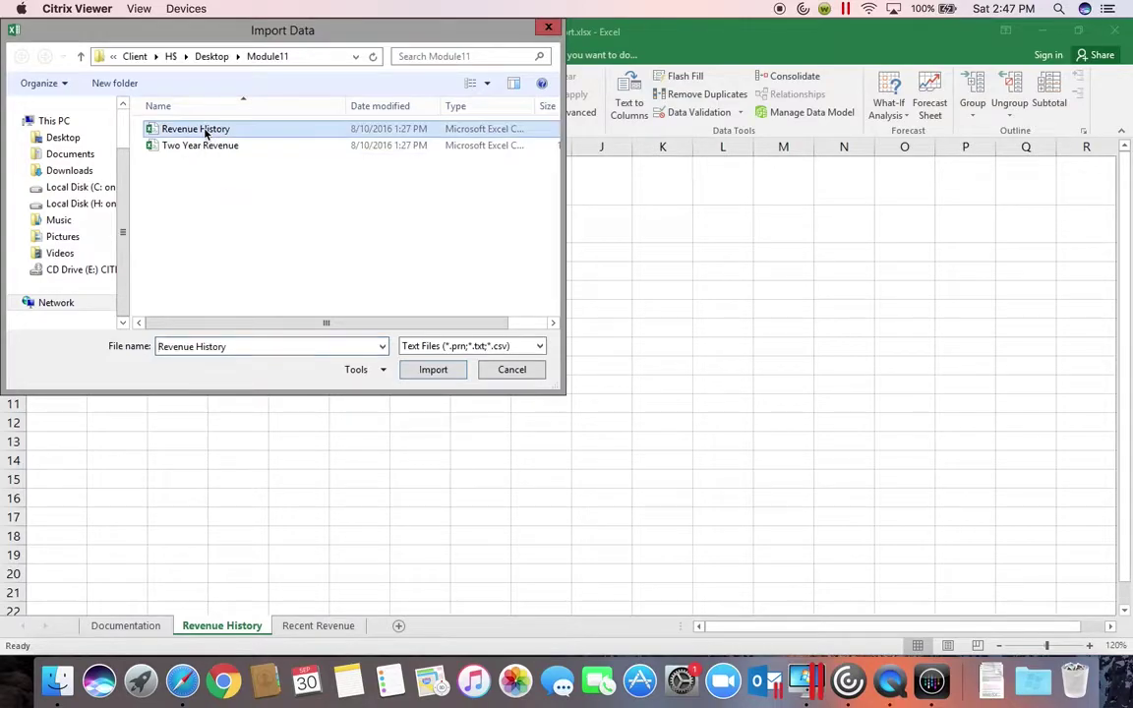
{"action": "left_click", "coordinate": [426, 374]}
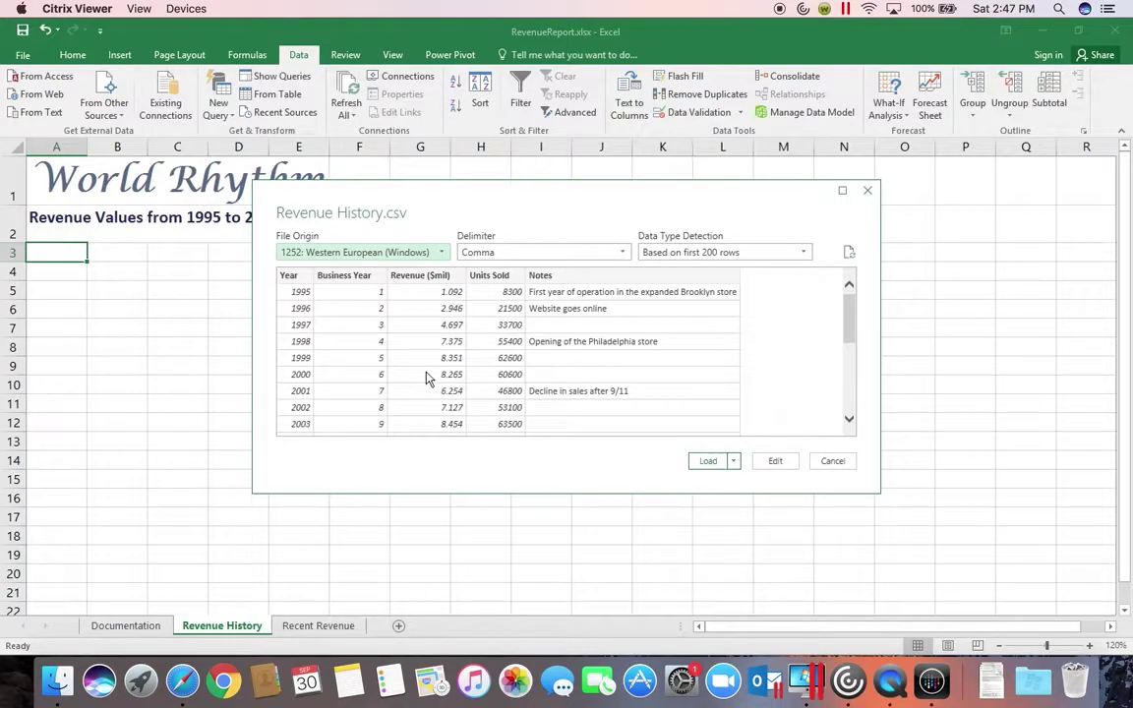
Step: Open the CSV data in the Query Editor and load it as a table in the existing worksheet at cell $A$3
{"action": "left_click", "coordinate": [776, 466]}
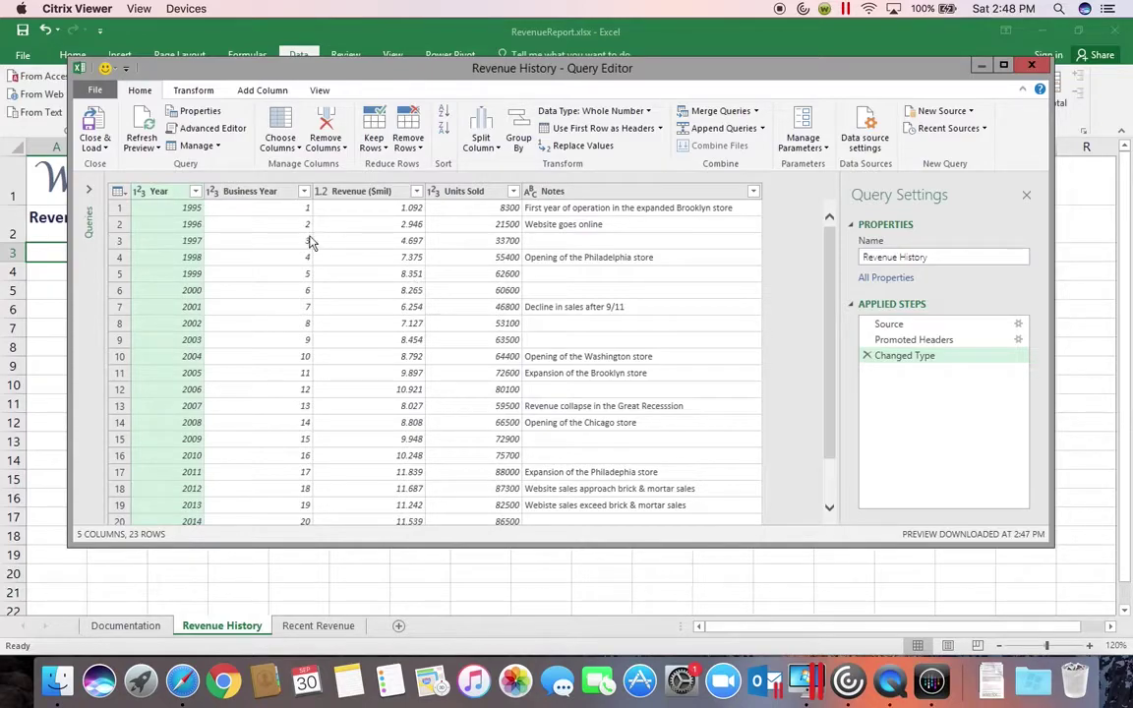
{"action": "left_click", "coordinate": [94, 145]}
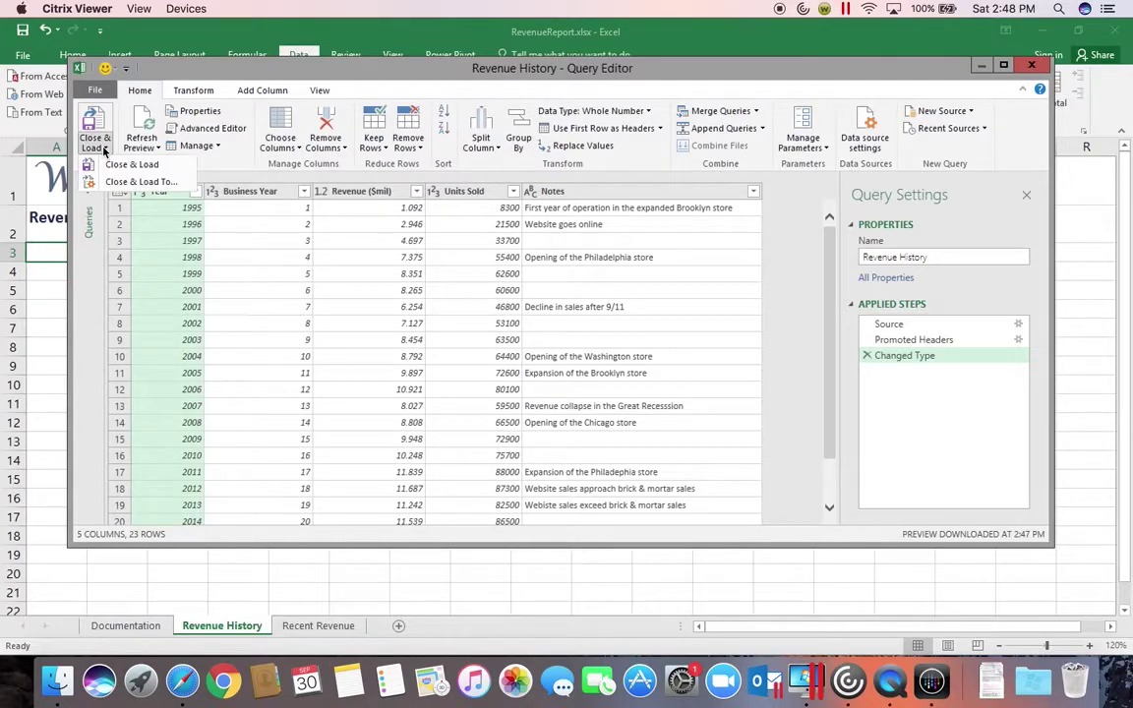
{"action": "left_click", "coordinate": [164, 184]}
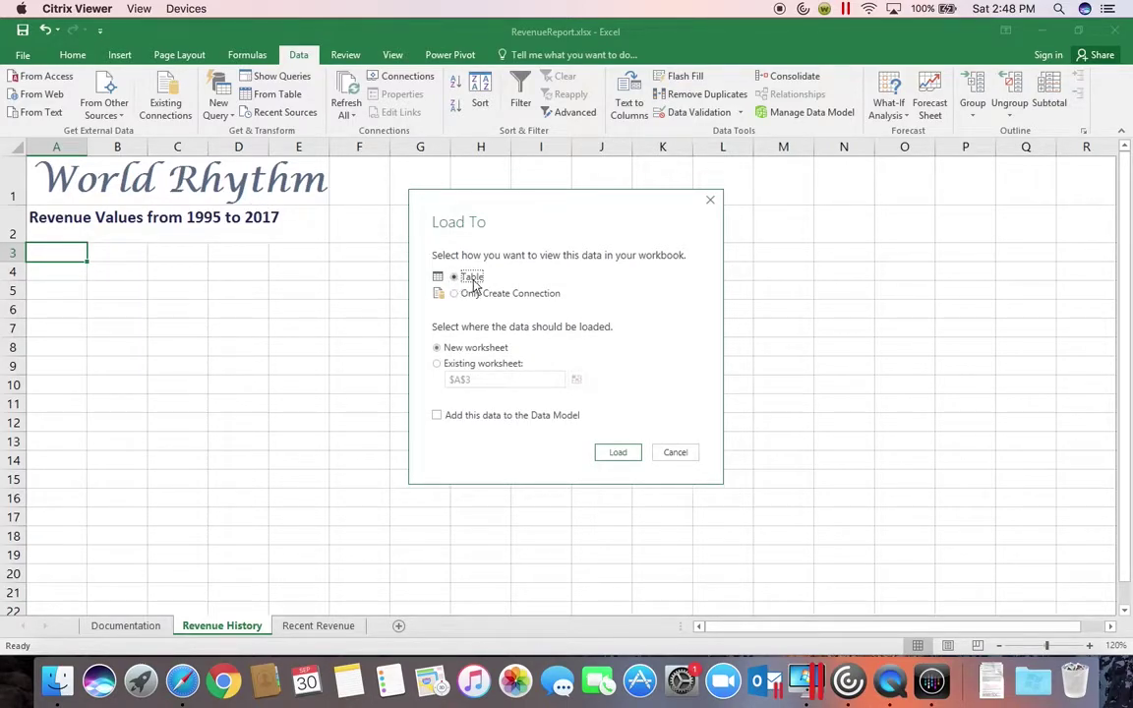
{"action": "left_click", "coordinate": [438, 364]}
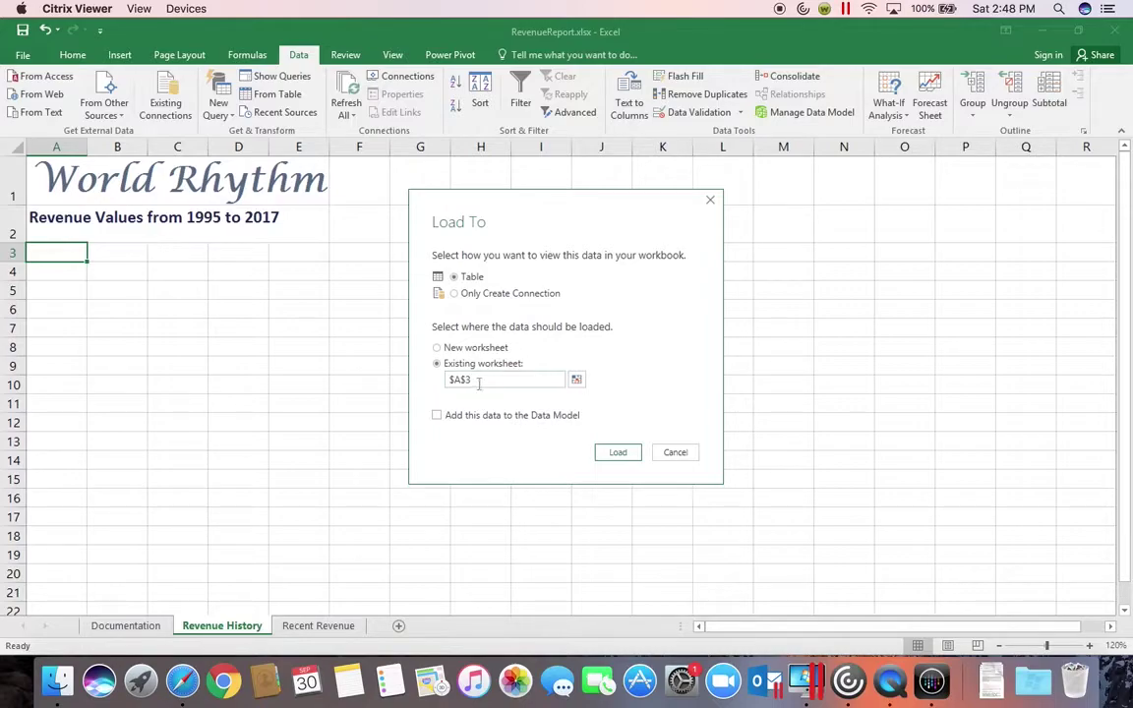
{"action": "left_click", "coordinate": [632, 456]}
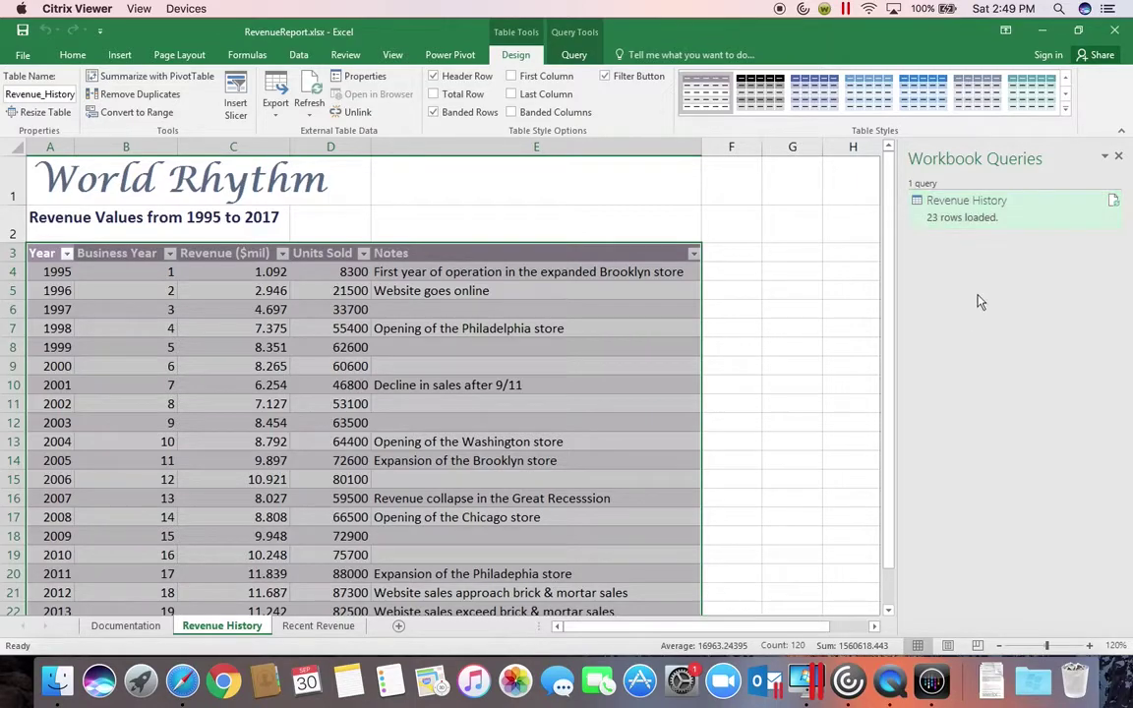
Step: Edit the Revenue History query to remove the Units Sold and Notes columns, and load the result back into the sheet
{"action": "mouse_move", "coordinate": [969, 204]}
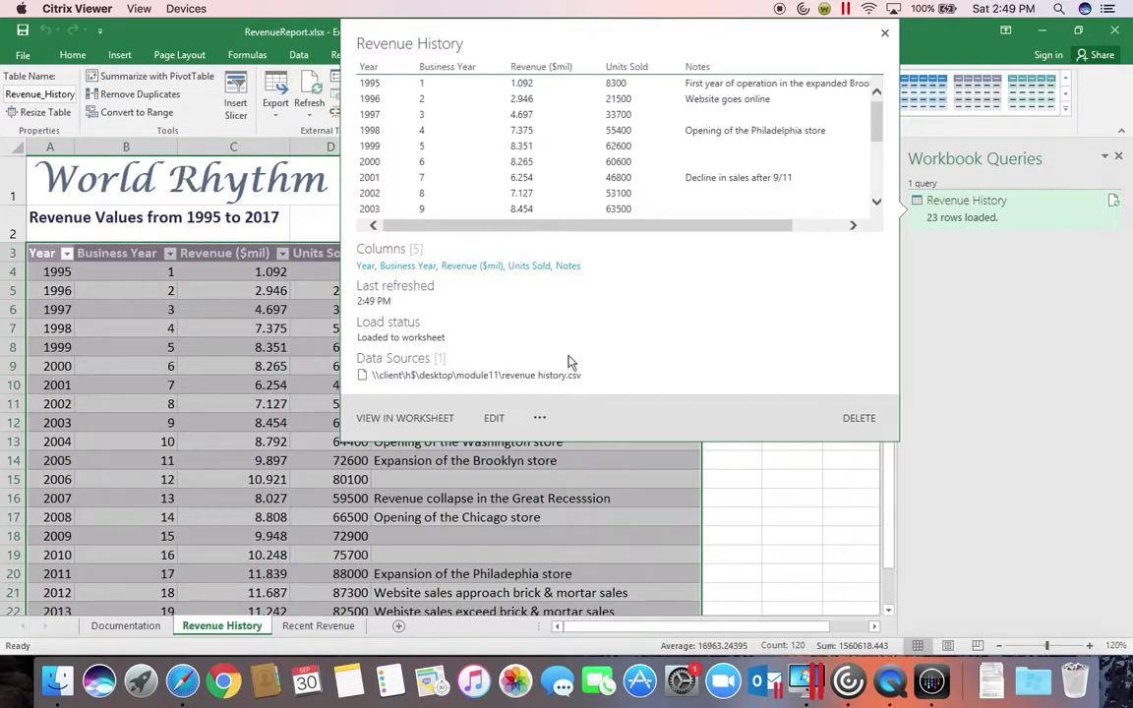
{"action": "left_click", "coordinate": [494, 419]}
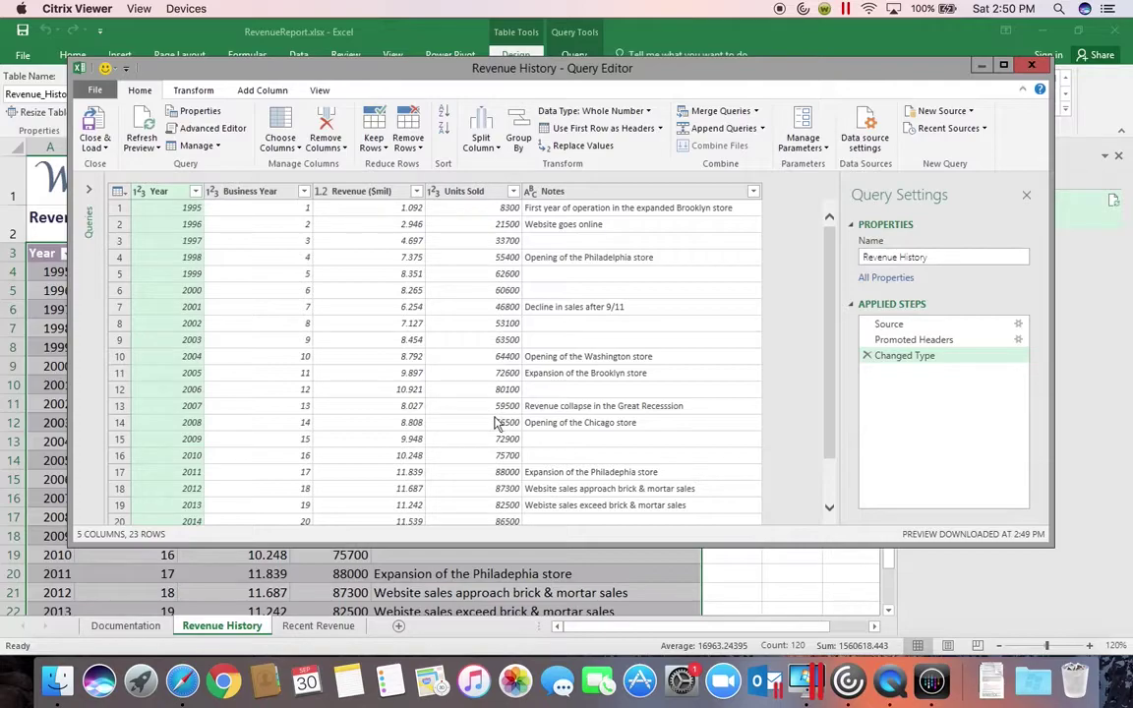
{"action": "left_click", "coordinate": [477, 190]}
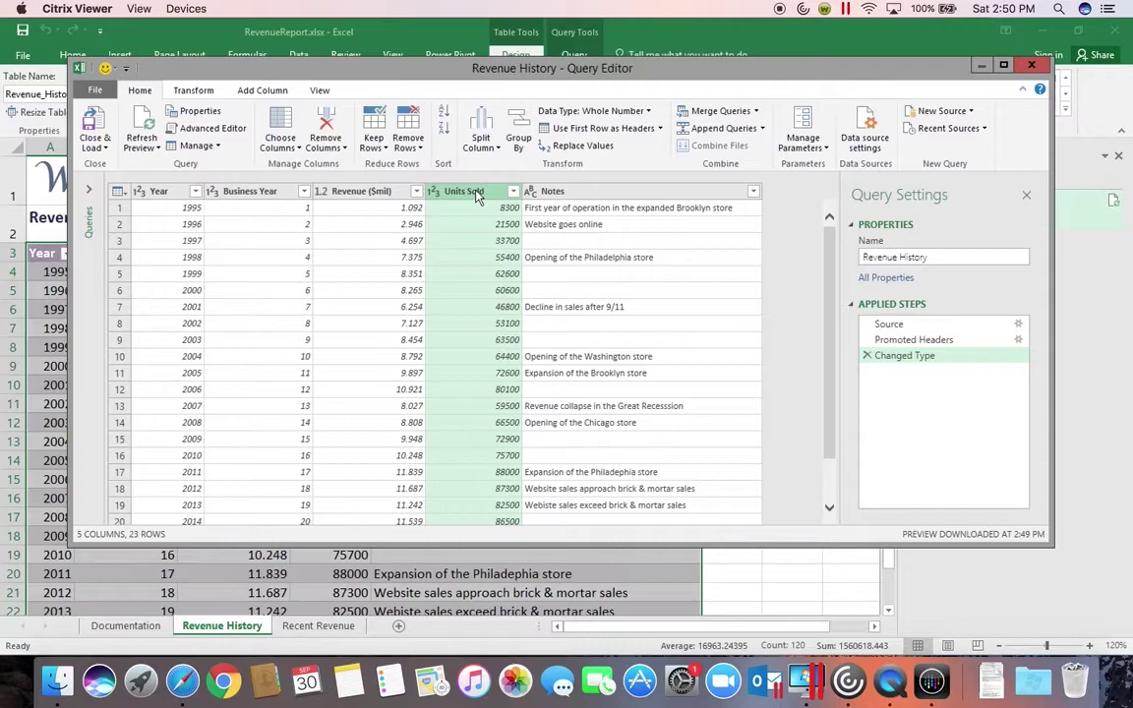
{"action": "left_click", "coordinate": [578, 194], "text": "ctrl"}
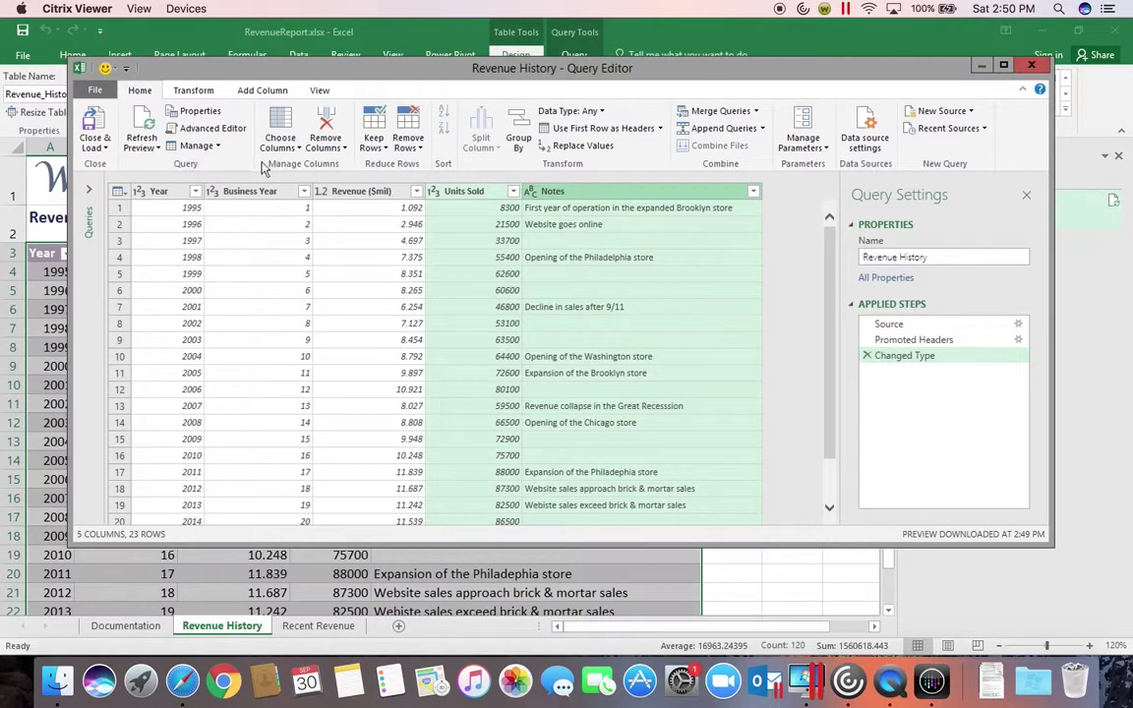
{"action": "left_click", "coordinate": [327, 122]}
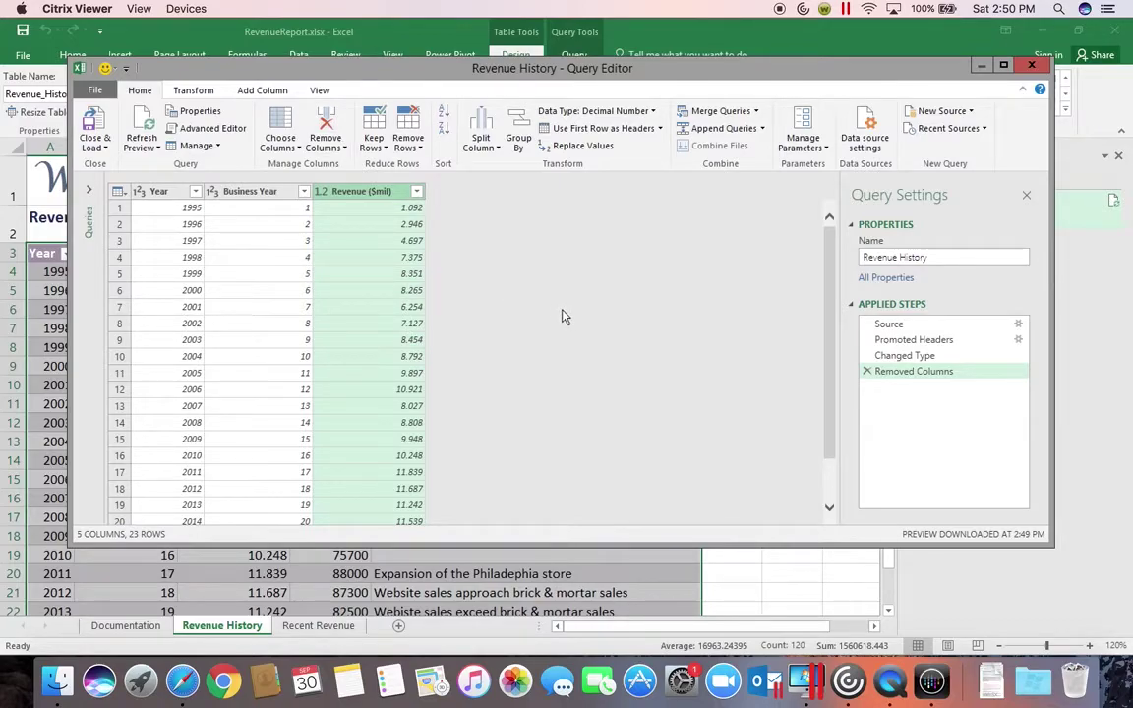
{"action": "left_click", "coordinate": [96, 119]}
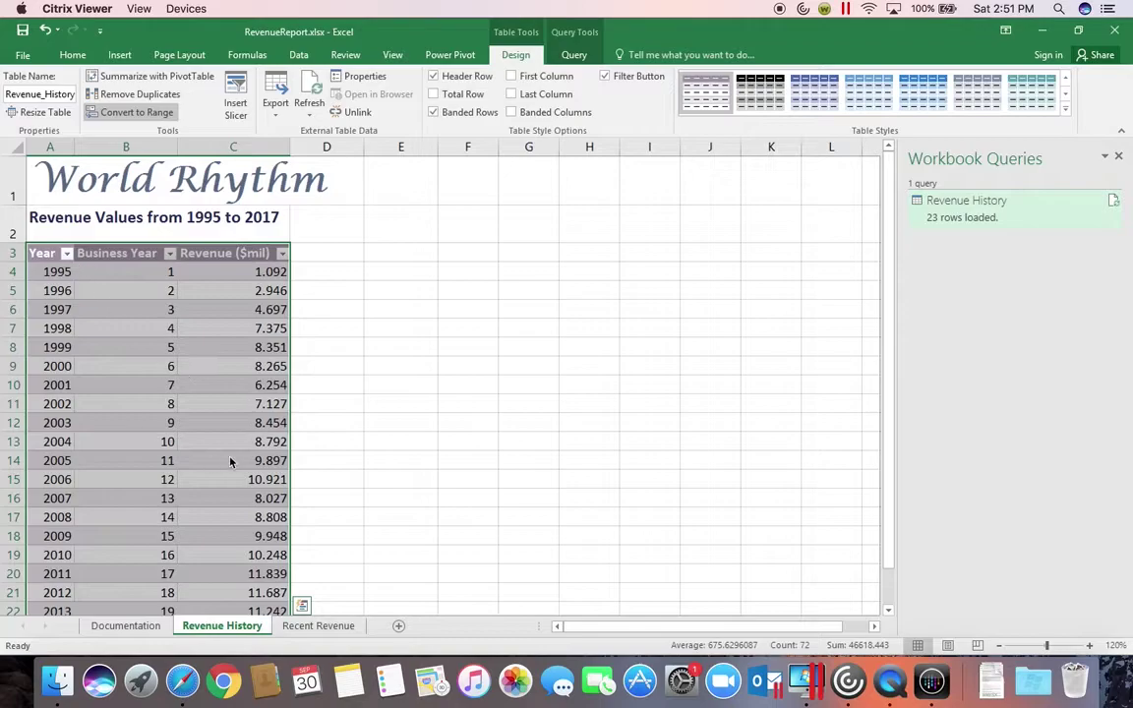
Step: Refresh the Revenue History query to get the latest data from its source
{"action": "left_click", "coordinate": [576, 55]}
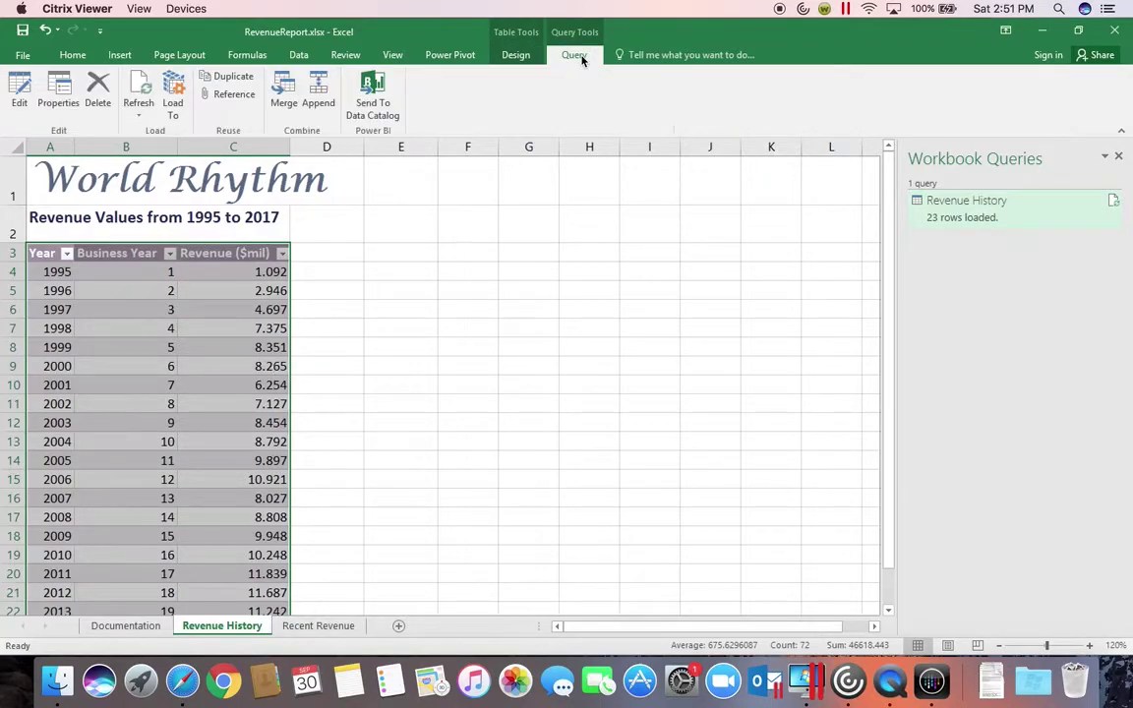
{"action": "left_click", "coordinate": [139, 92]}
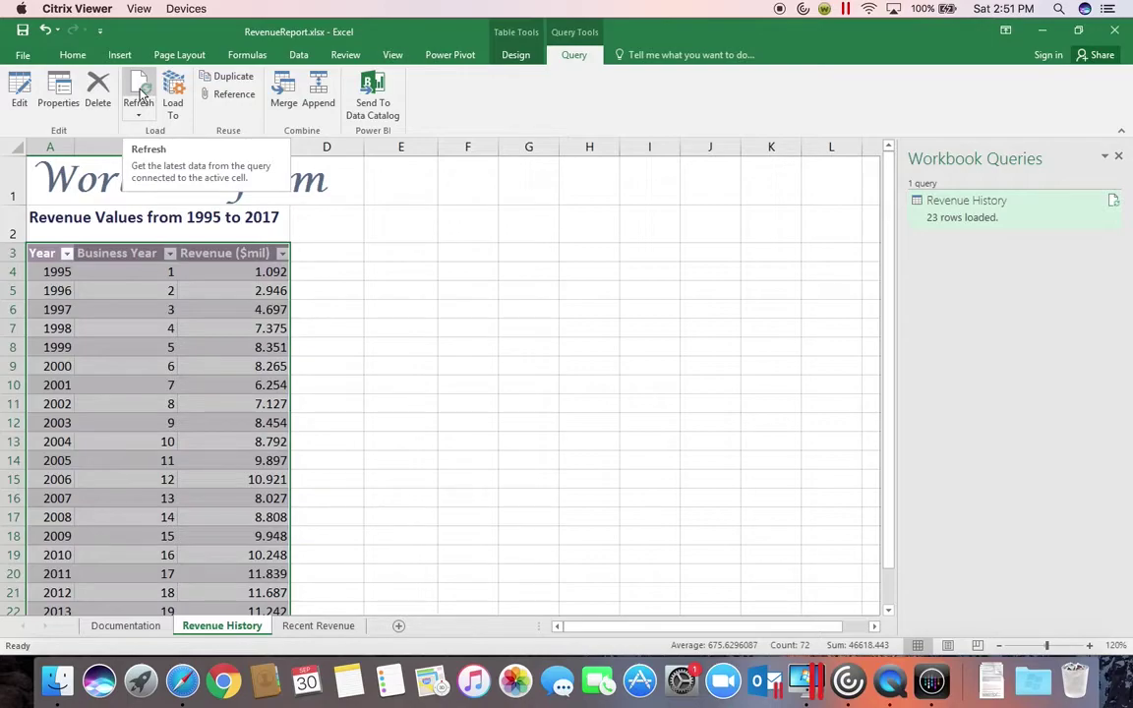
Step: Review the usage and definition properties of the Revenue History query connection, including the option to refresh data when opening the file
{"action": "left_click", "coordinate": [299, 55]}
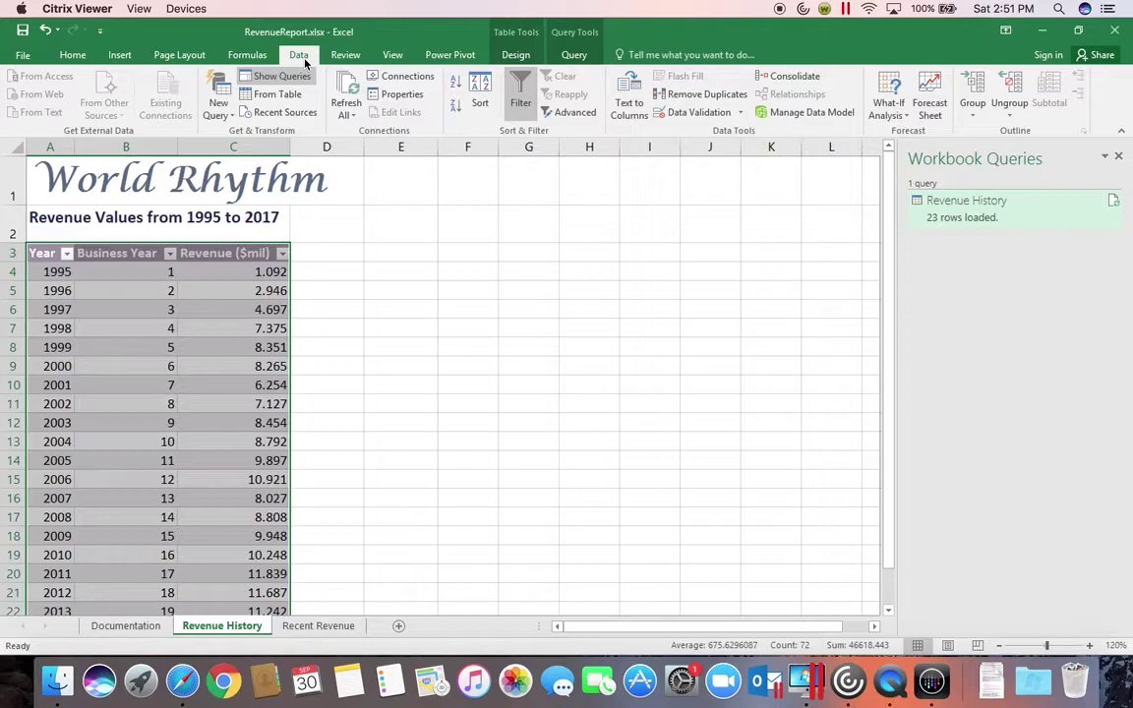
{"action": "left_click", "coordinate": [407, 77]}
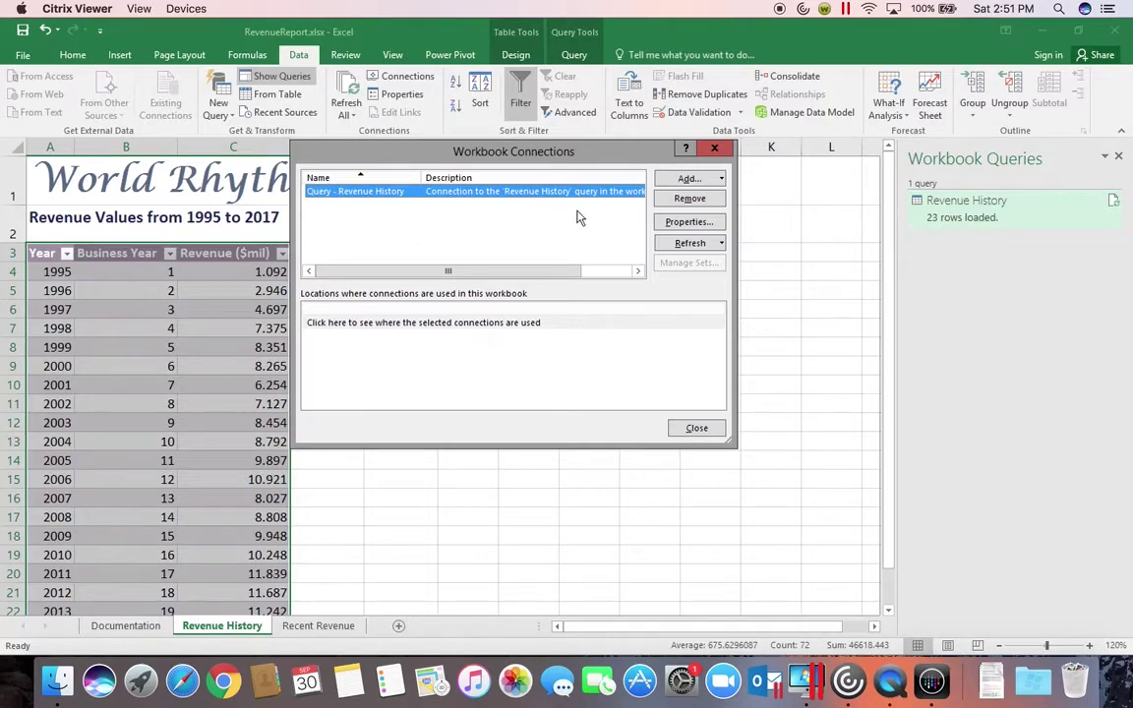
{"action": "left_click", "coordinate": [671, 224]}
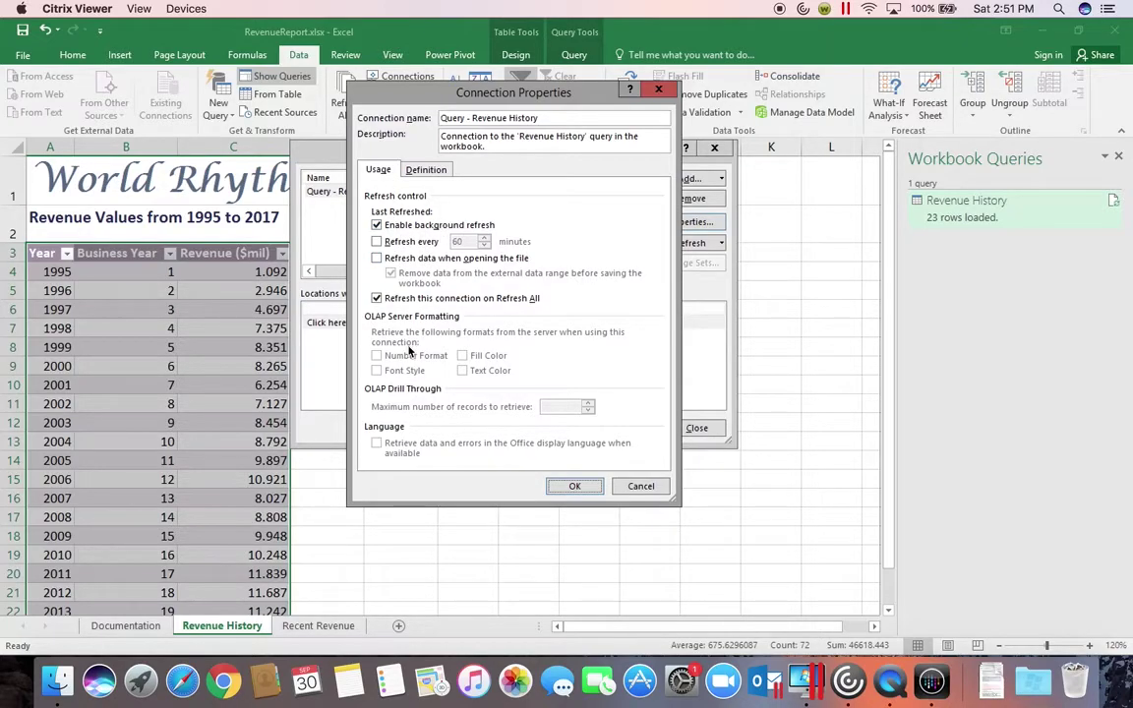
{"action": "left_click", "coordinate": [425, 170]}
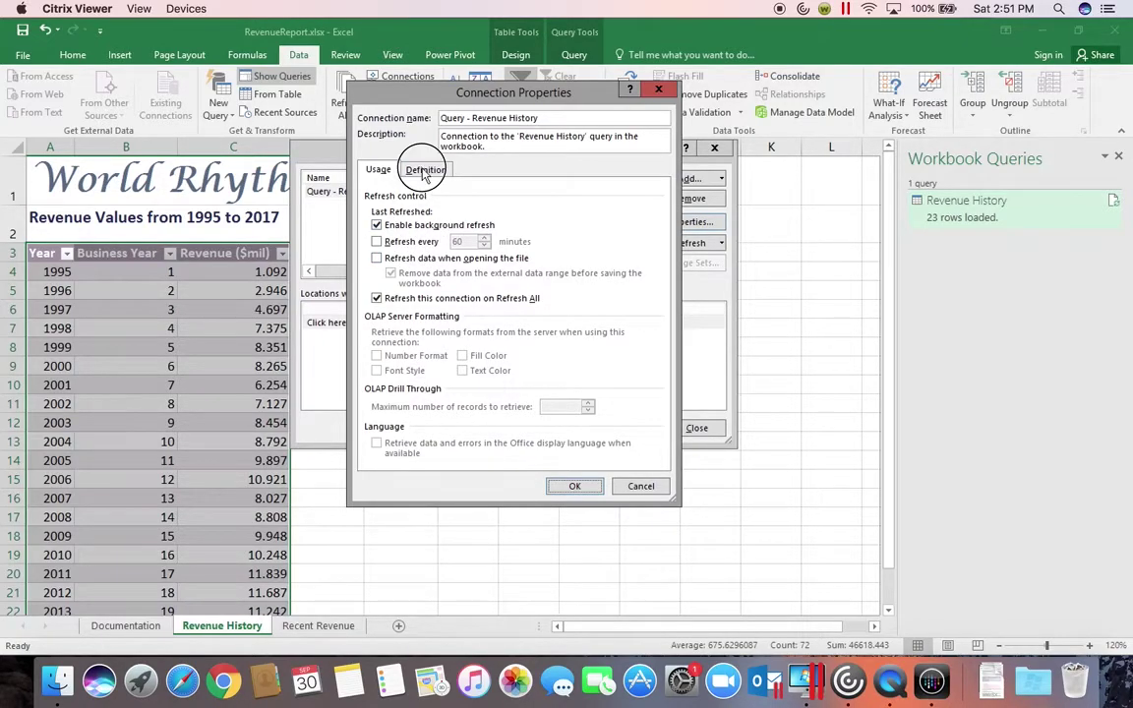
{"action": "left_click", "coordinate": [378, 169]}
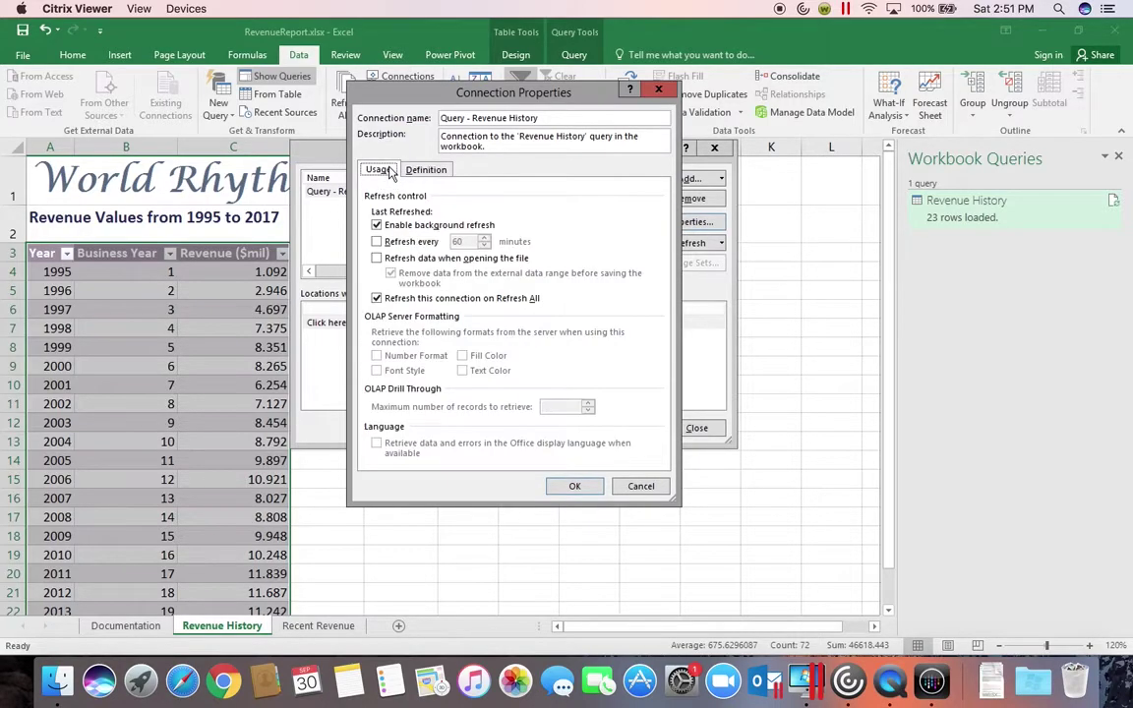
{"action": "left_click", "coordinate": [423, 171]}
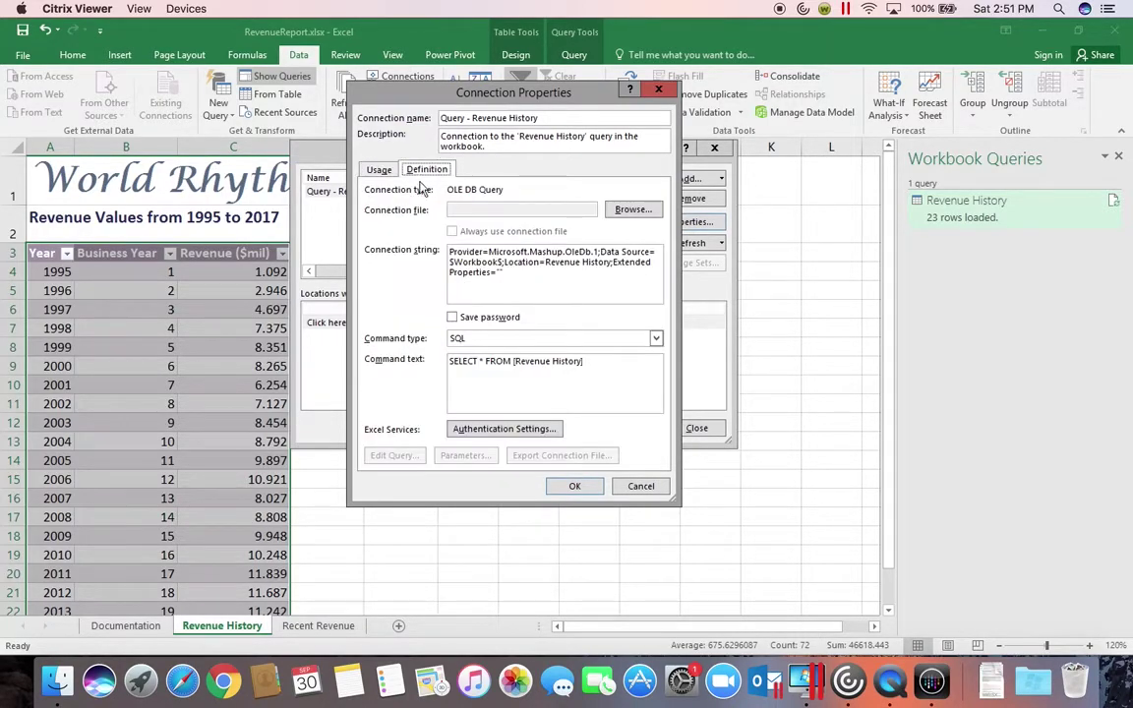
{"action": "left_click", "coordinate": [386, 173]}
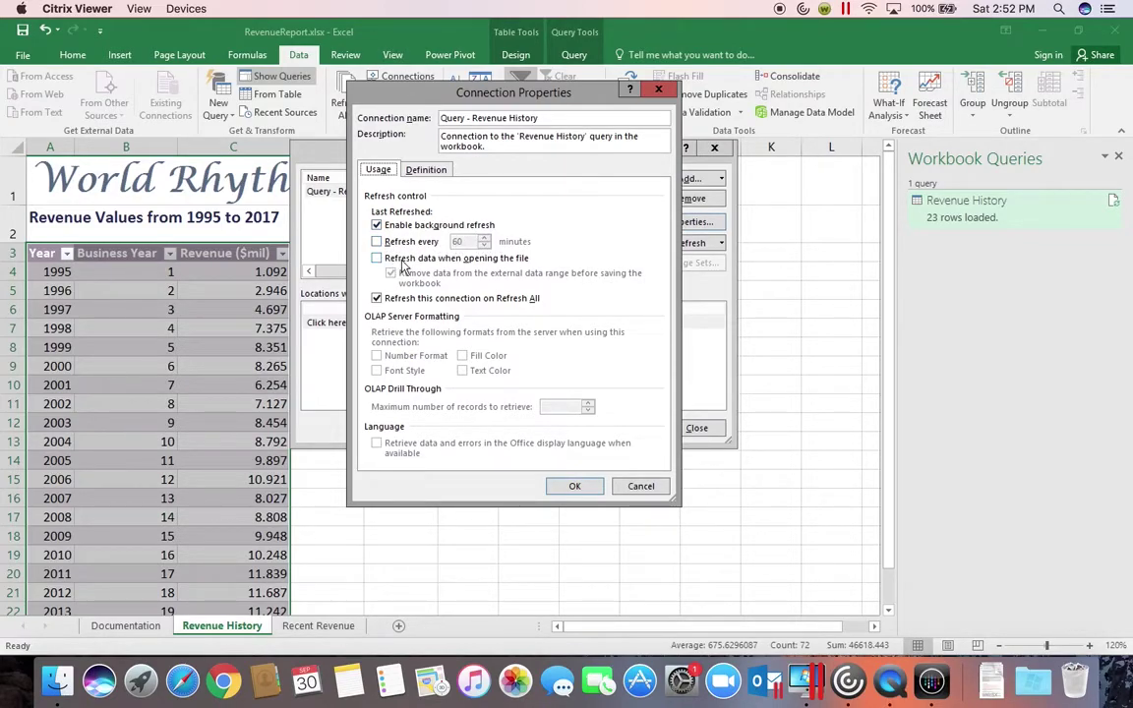
{"action": "left_click", "coordinate": [477, 258]}
{"action": "left_click", "coordinate": [375, 258]}
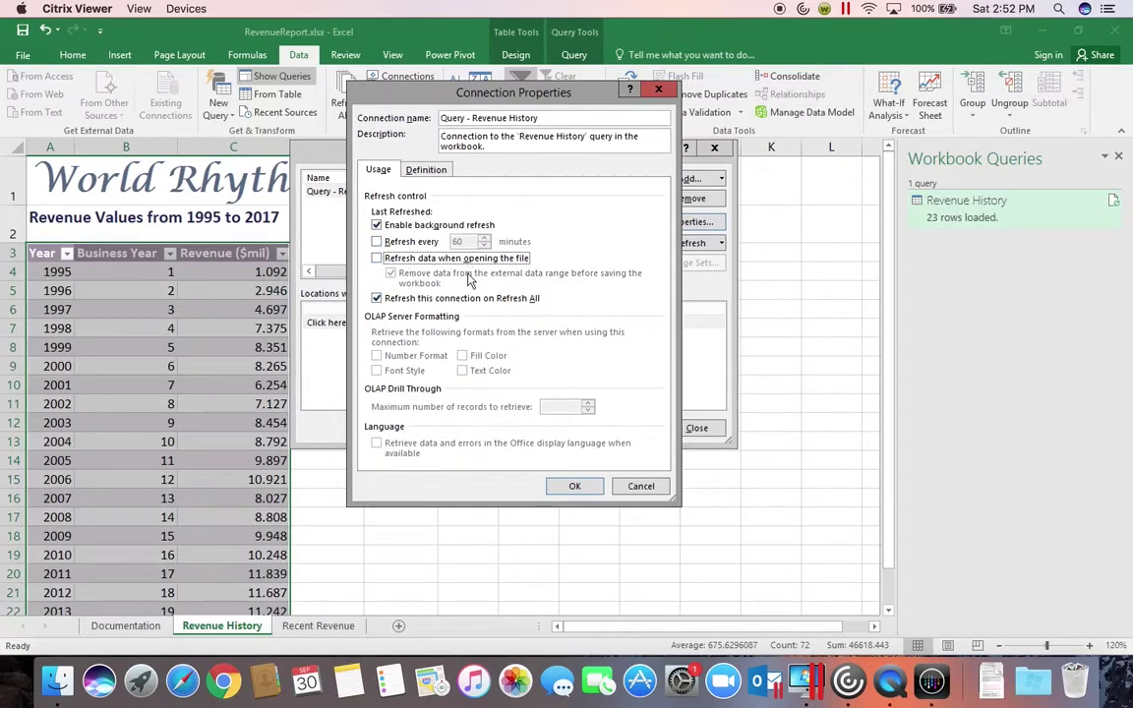
{"action": "left_click", "coordinate": [575, 488]}
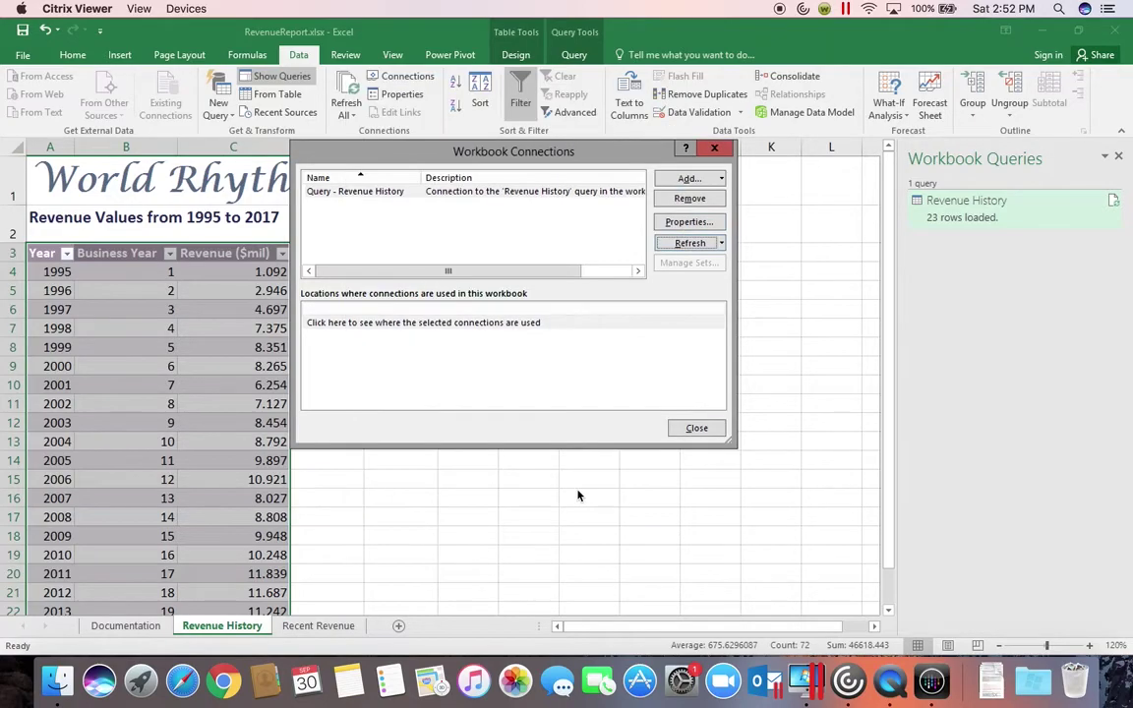
{"action": "left_click", "coordinate": [689, 435]}
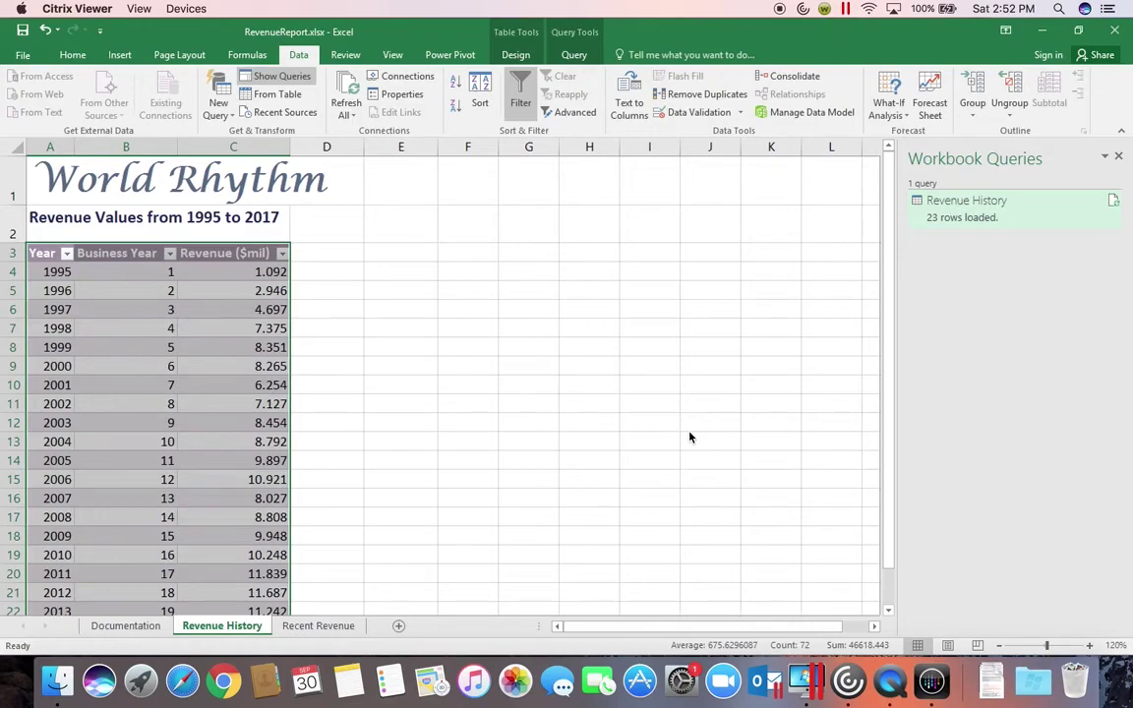